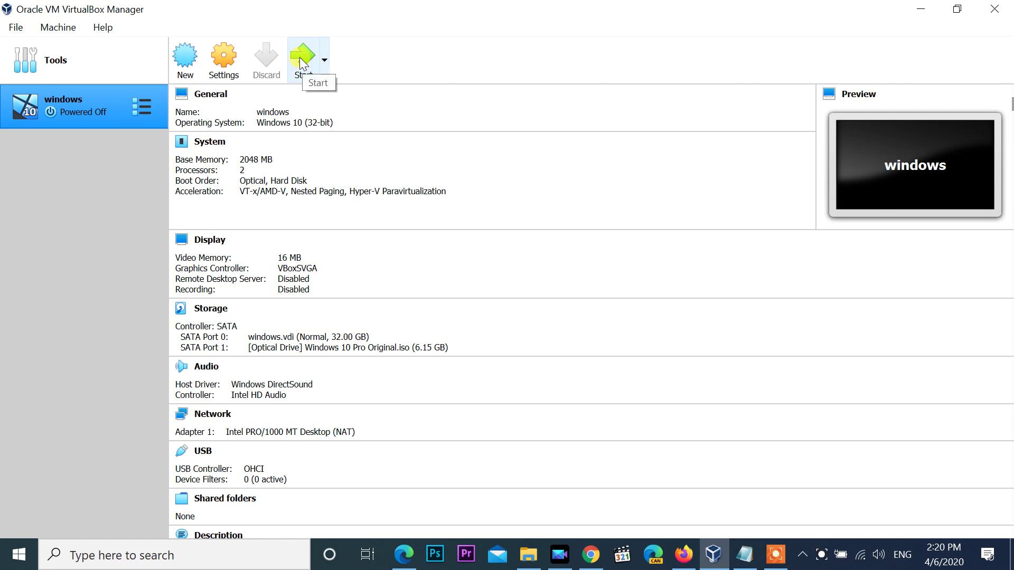
- Start the windows VM and expand the error details showing VERR_NEM_MISSING_KERNEL_API and AMD-V not available
left_click(302, 62)
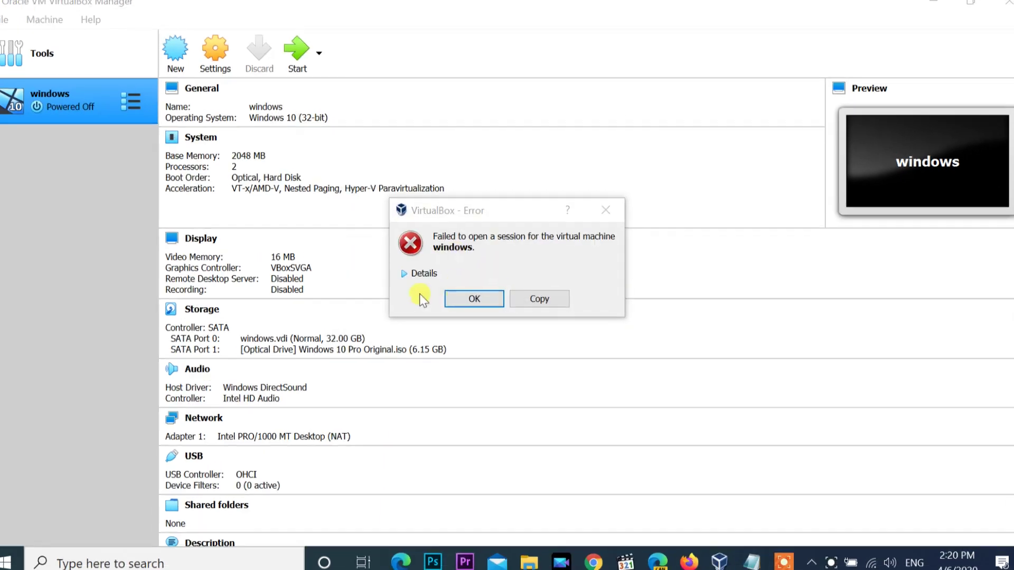
left_click(417, 272)
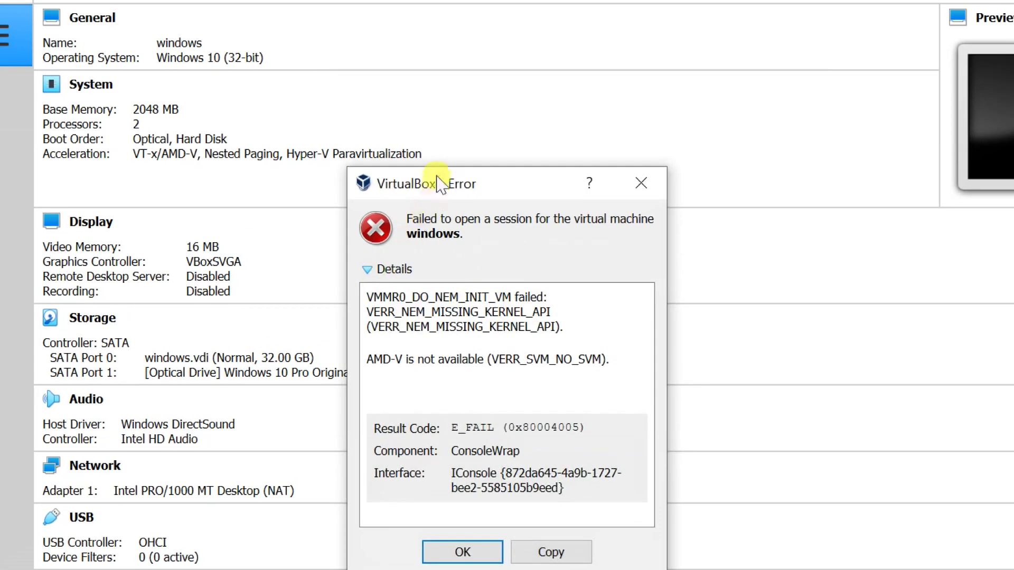
left_click_drag(438, 184, 407, 76)
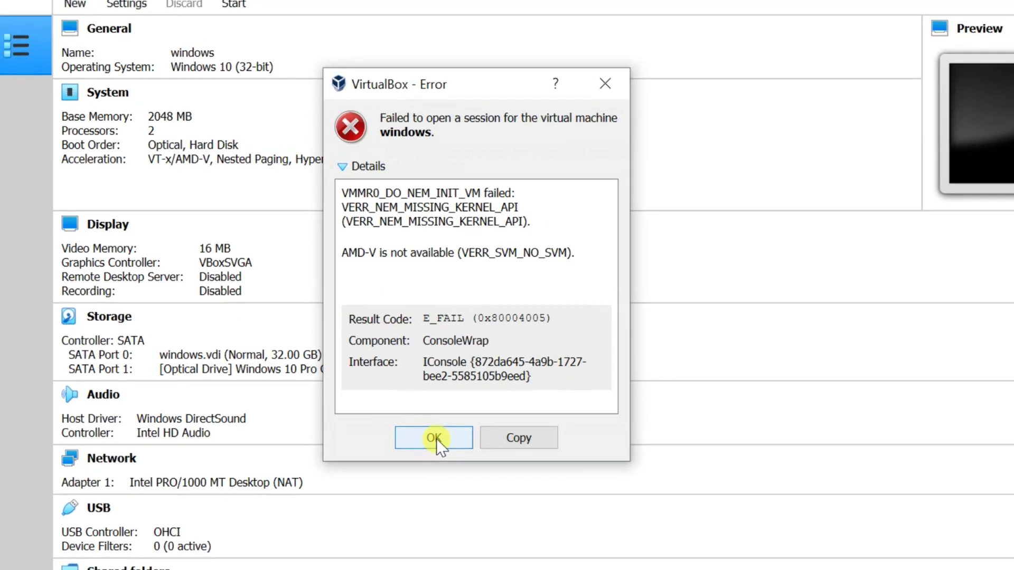
- Dismiss the error, then review the windows.vdi and ISO storage and Motherboard boot order without changes
left_click(435, 438)
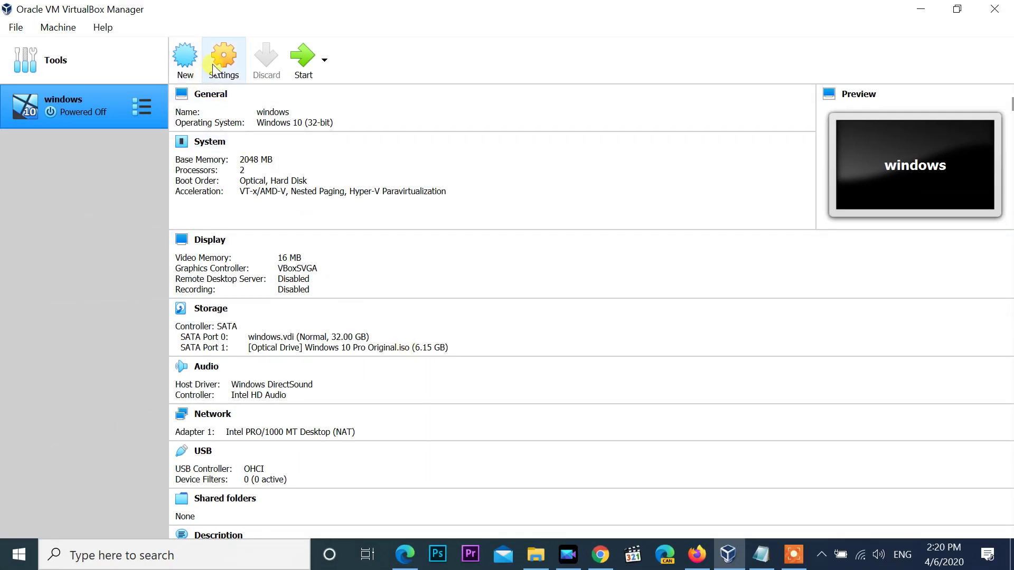
left_click(222, 58)
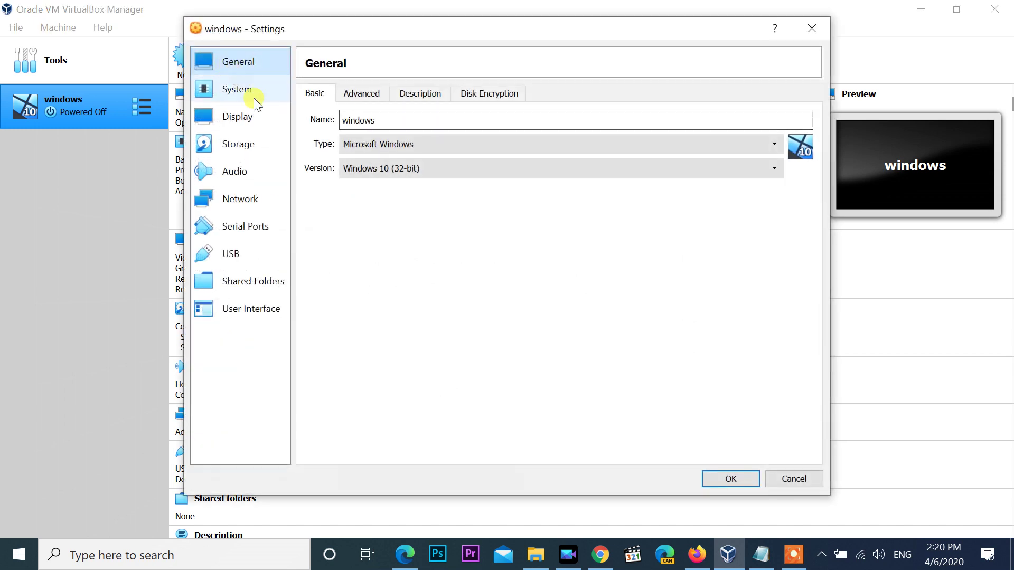
left_click(217, 150)
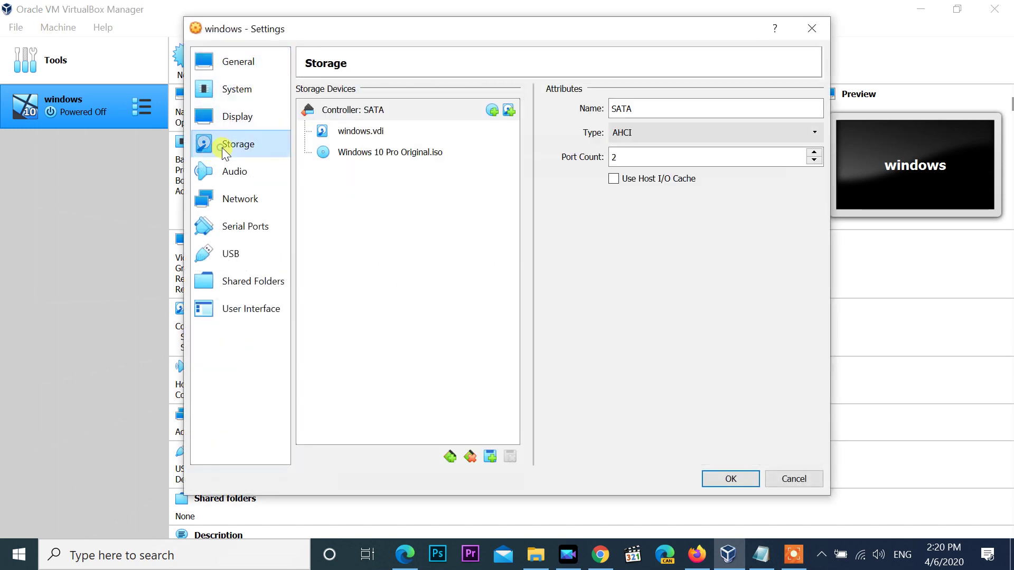
left_click(364, 136)
left_click(401, 154)
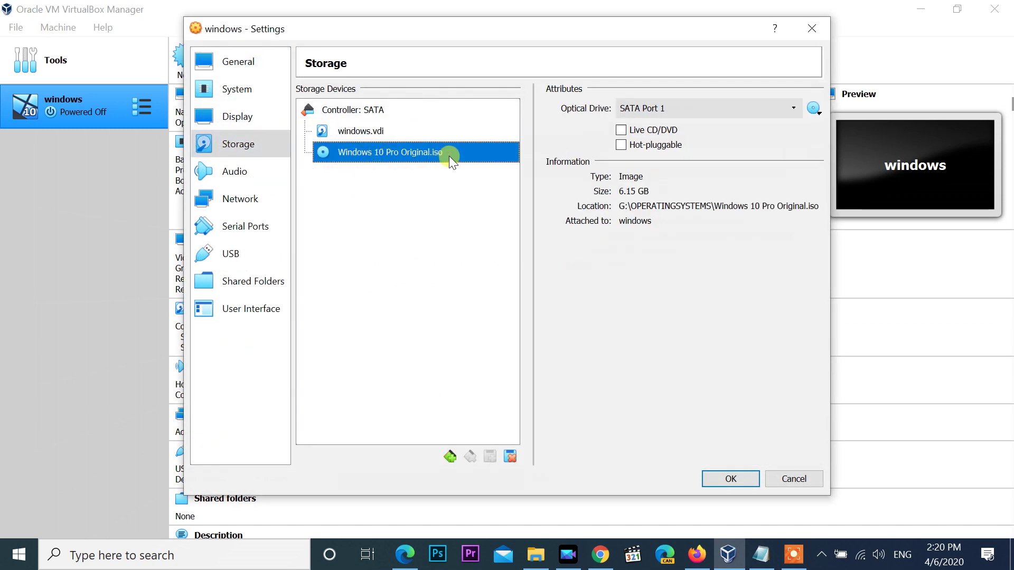
left_click(224, 88)
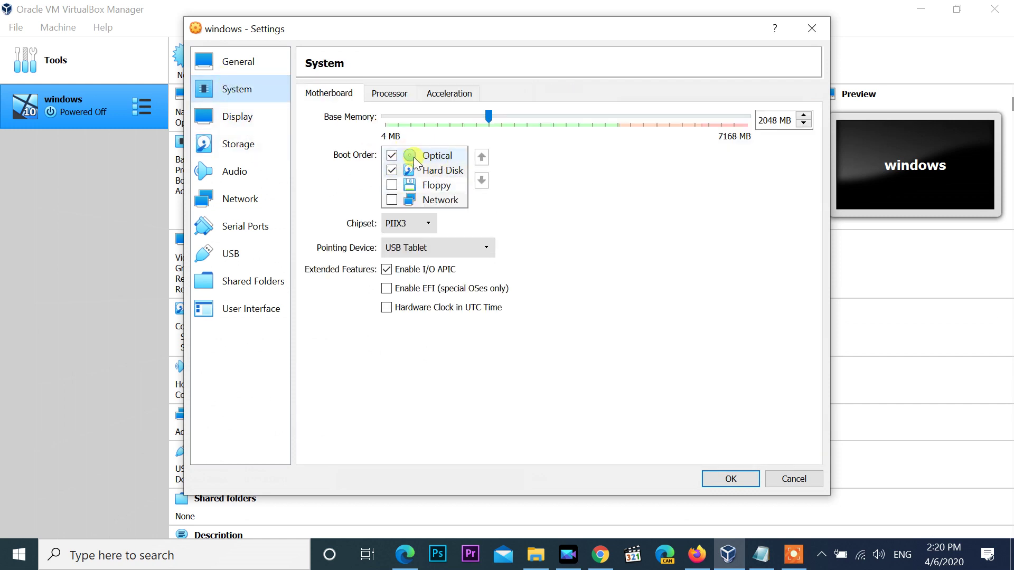
left_click(734, 479)
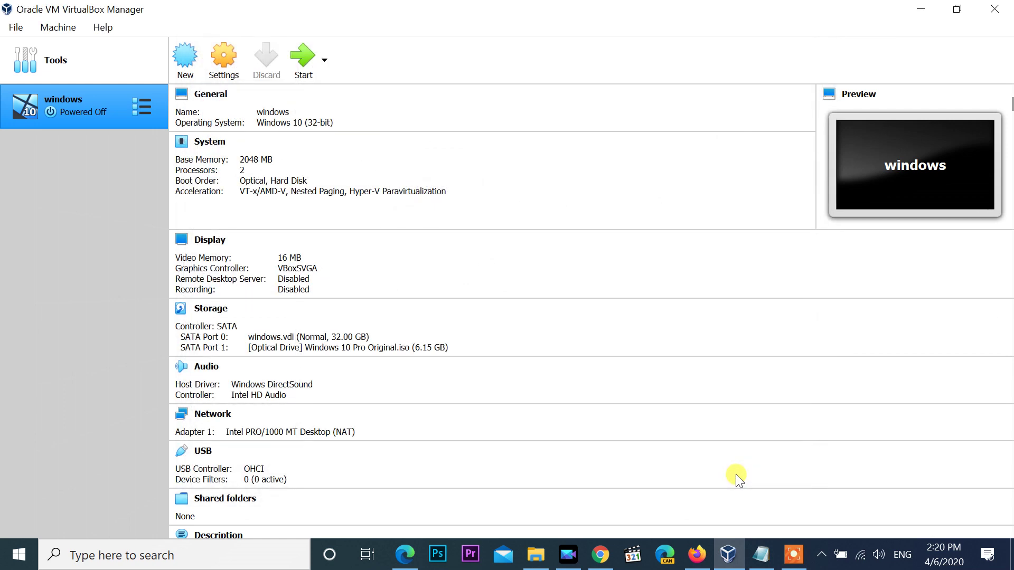
left_click(302, 57)
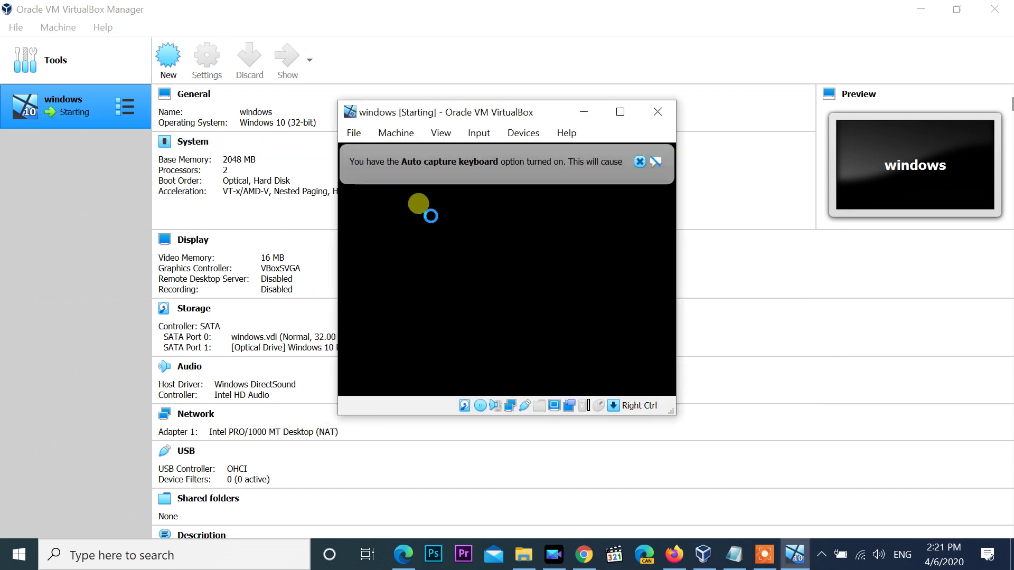
left_click(409, 274)
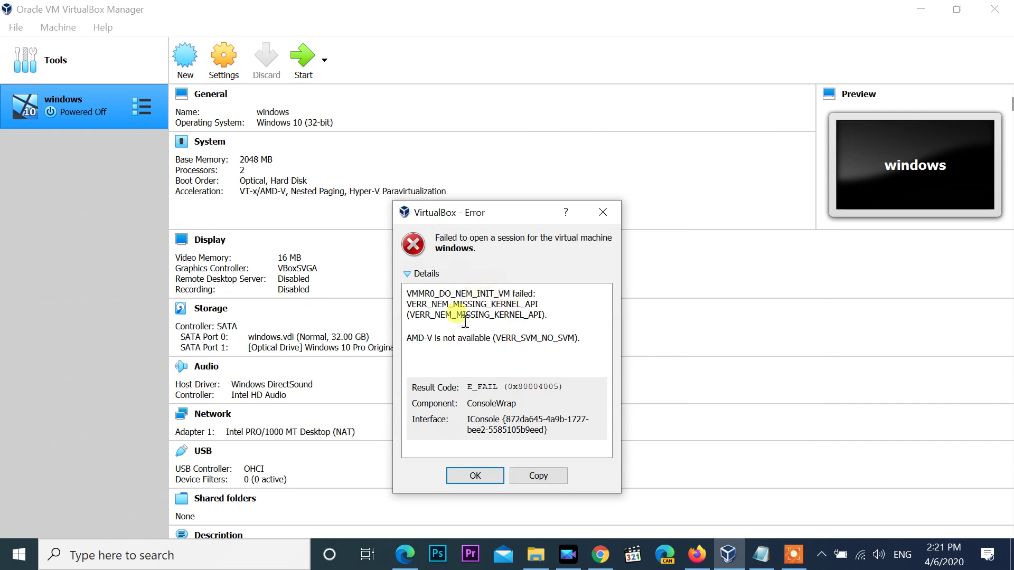
left_click(474, 475)
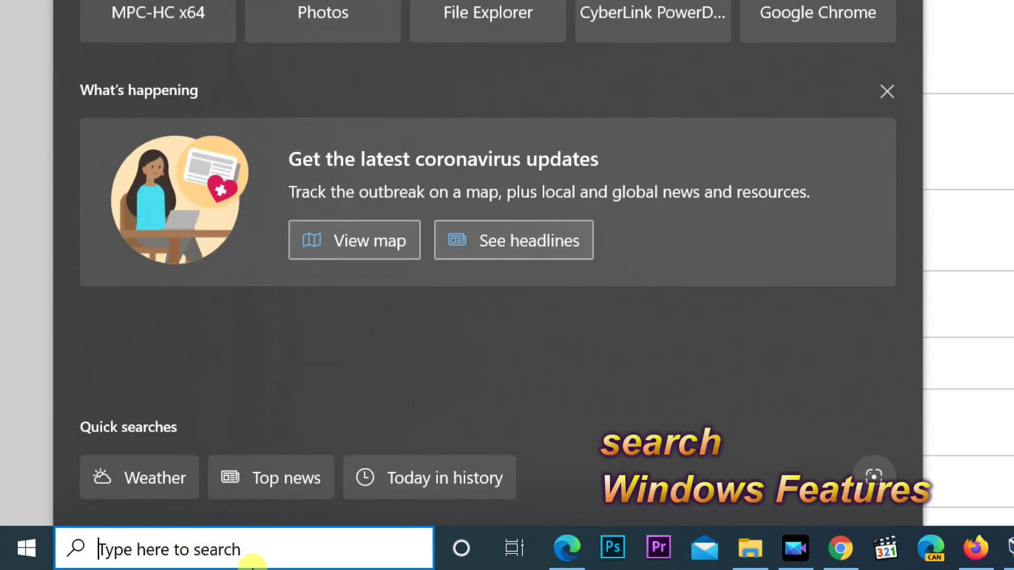
- Search 'windows features', open the Turn Windows features on or off list, then close it
type("windows ")
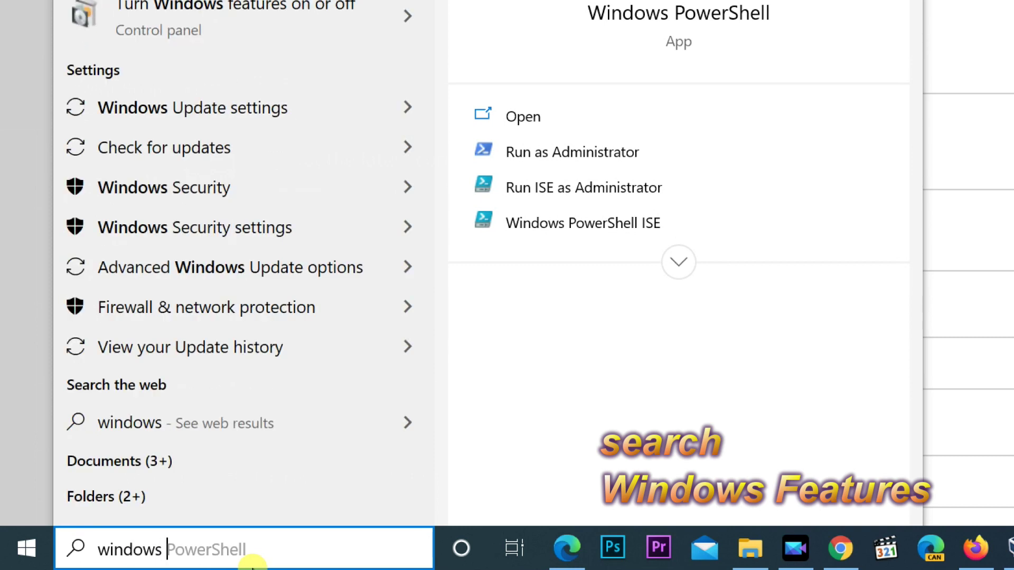
type("featur")
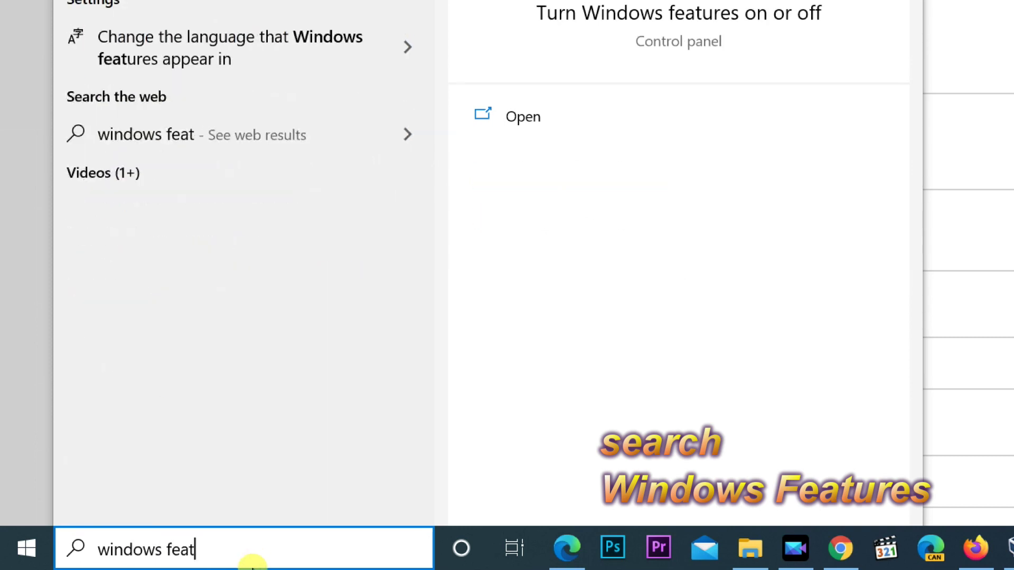
type("es")
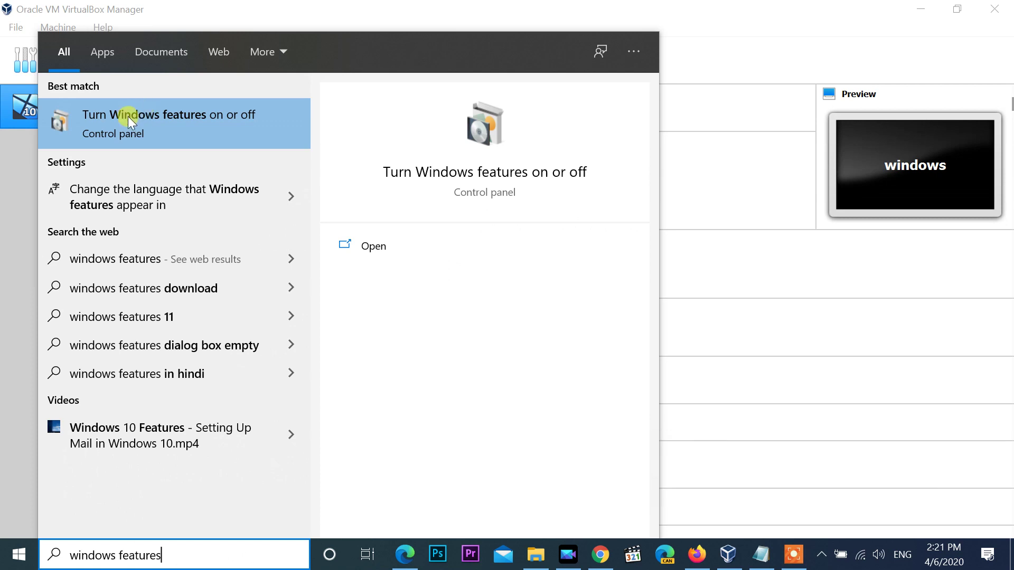
left_click(128, 116)
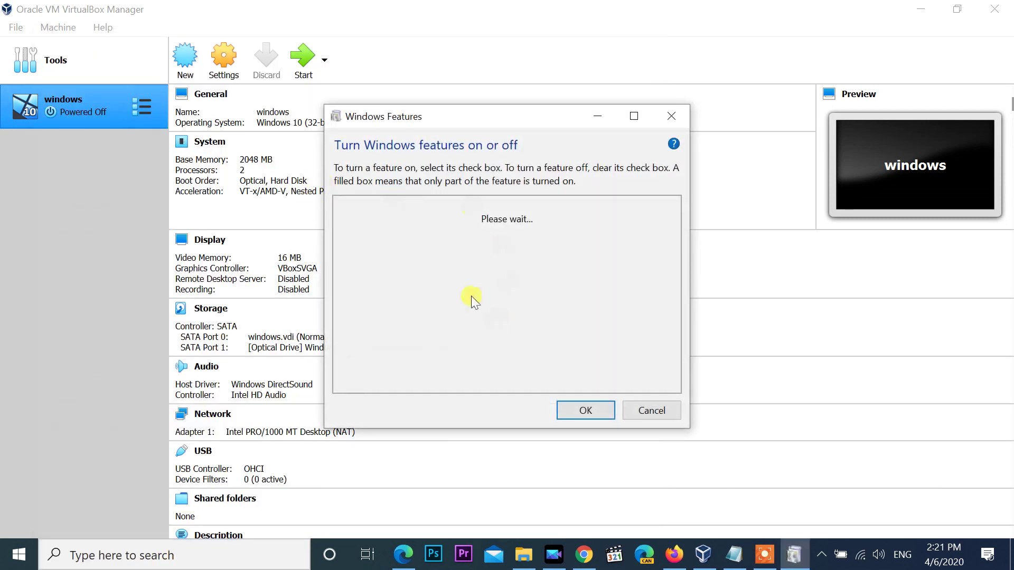
left_click(671, 117)
- Search 'control', go to Control Panel's Programs and Features, and reopen the Windows features list
left_click(163, 551)
type("co")
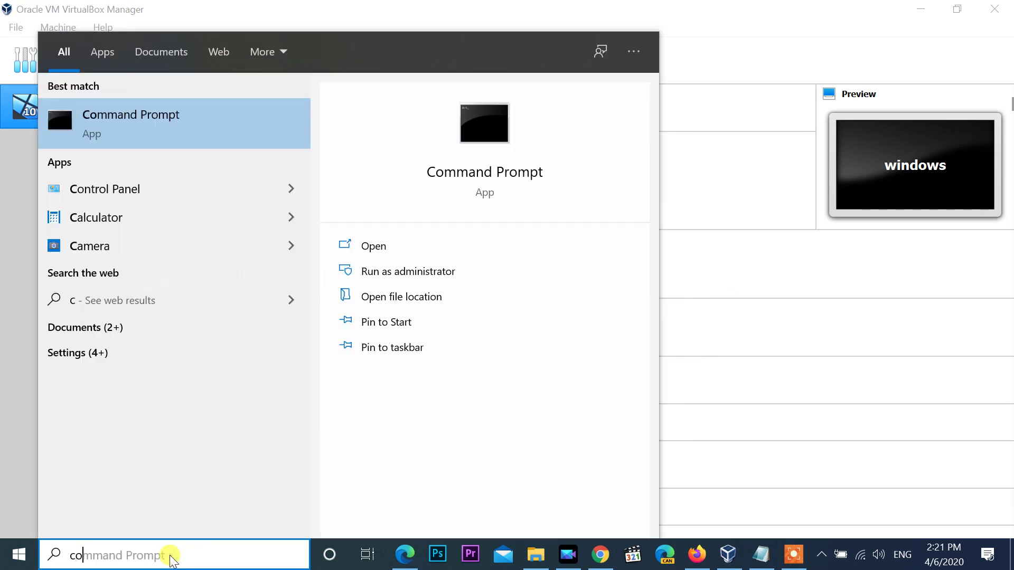
type("ntrol")
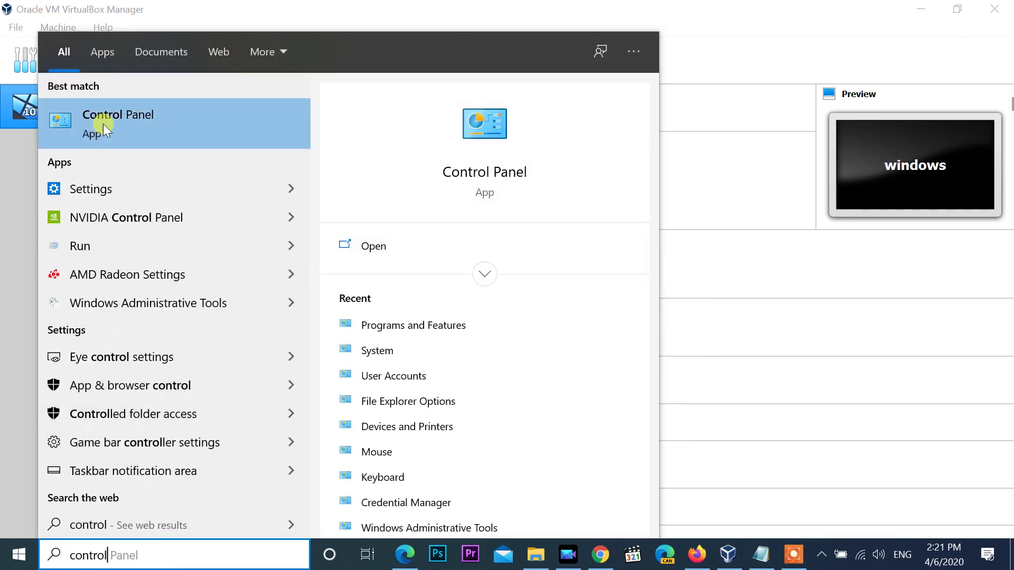
left_click(147, 122)
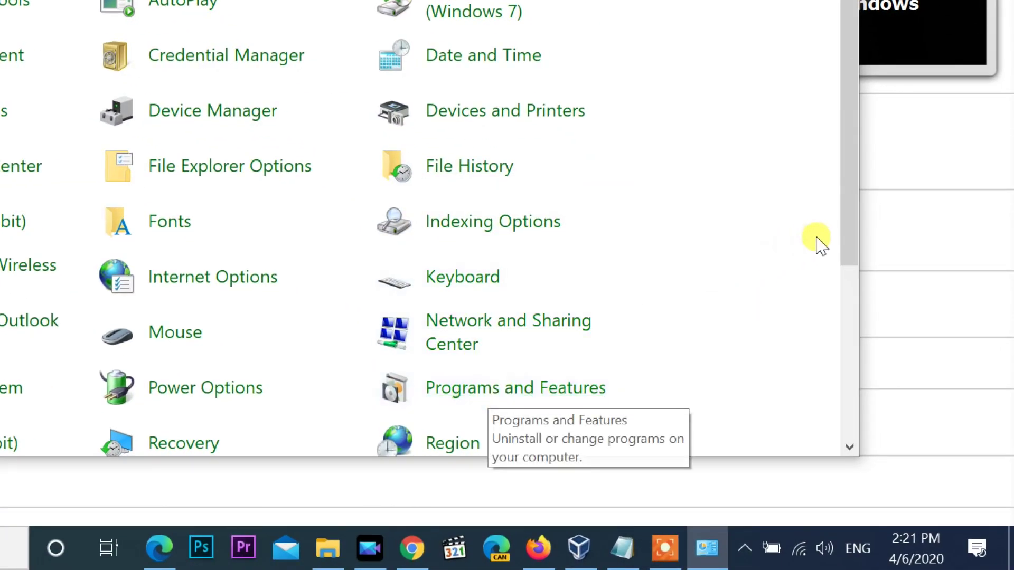
left_click_drag(850, 240, 845, 296)
left_click(512, 281)
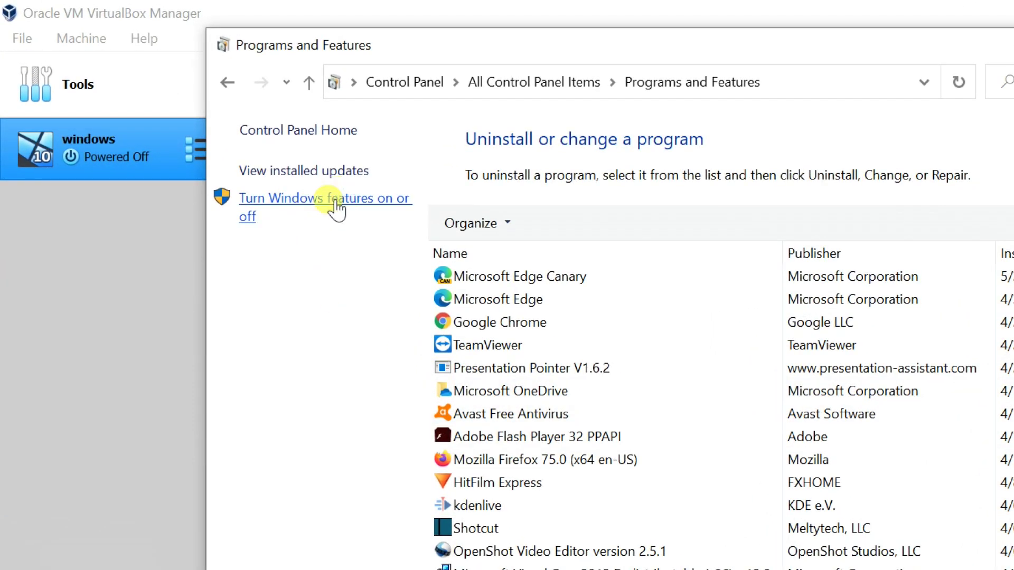
left_click(336, 209)
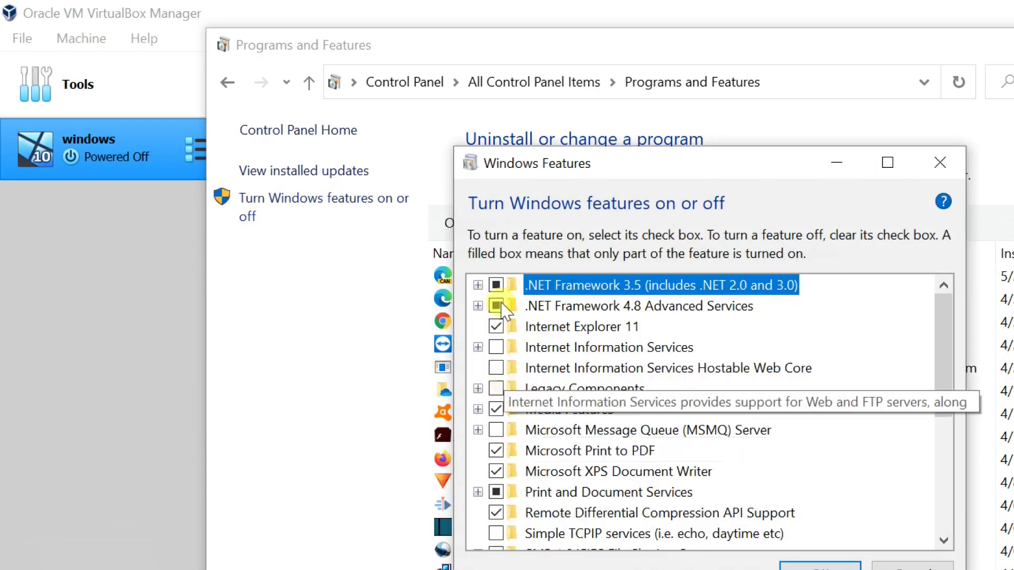
- Uncheck Virtual Machine Platform, apply the change, and close Programs and Features
left_click_drag(697, 173, 696, 171)
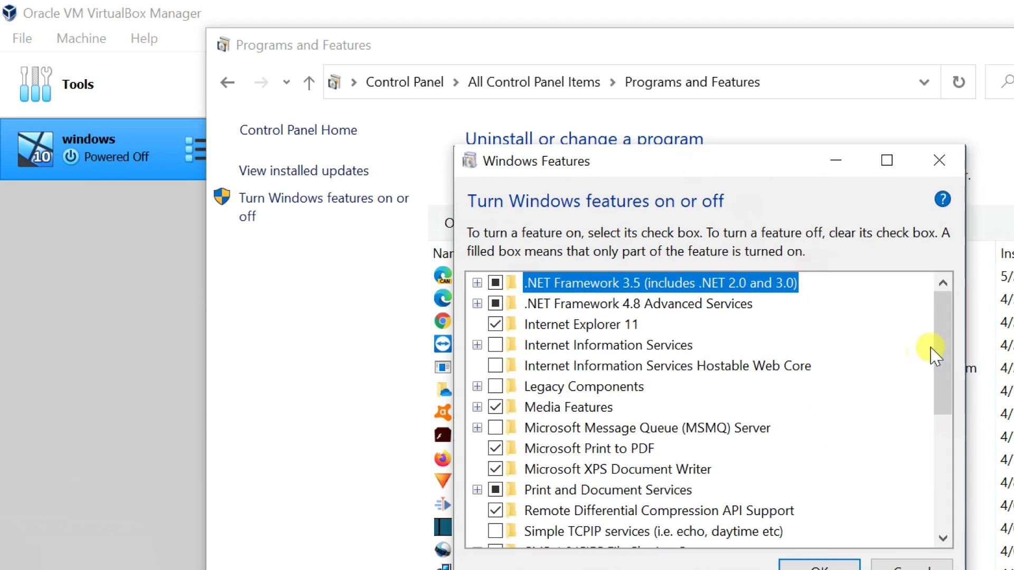
left_click_drag(935, 354, 929, 459)
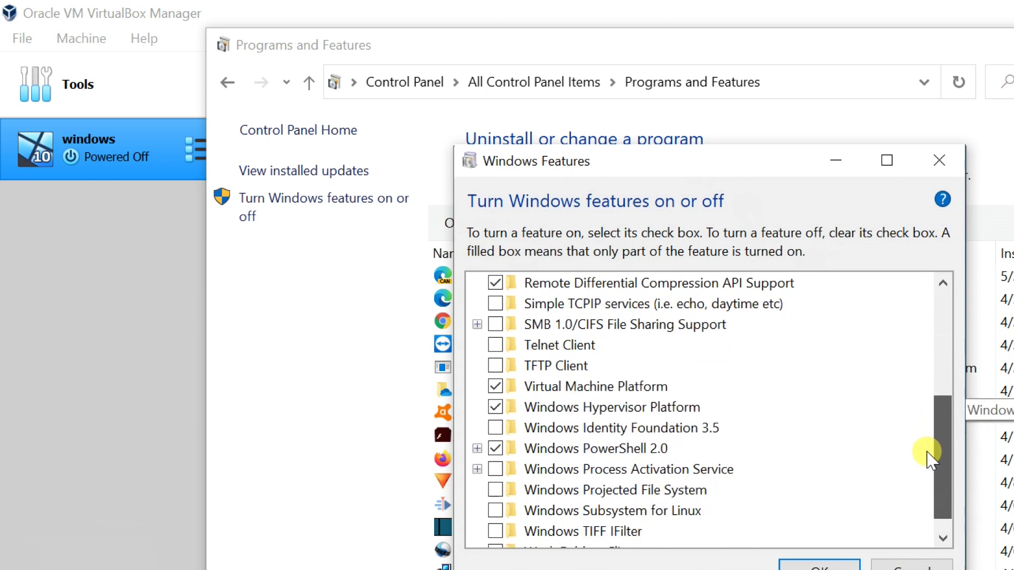
left_click(494, 387)
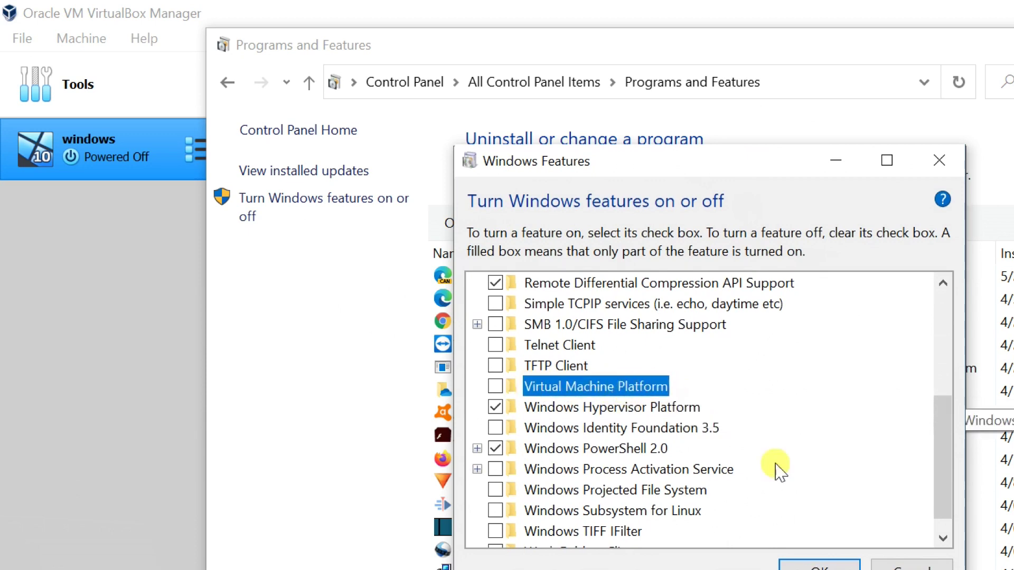
left_click(818, 567)
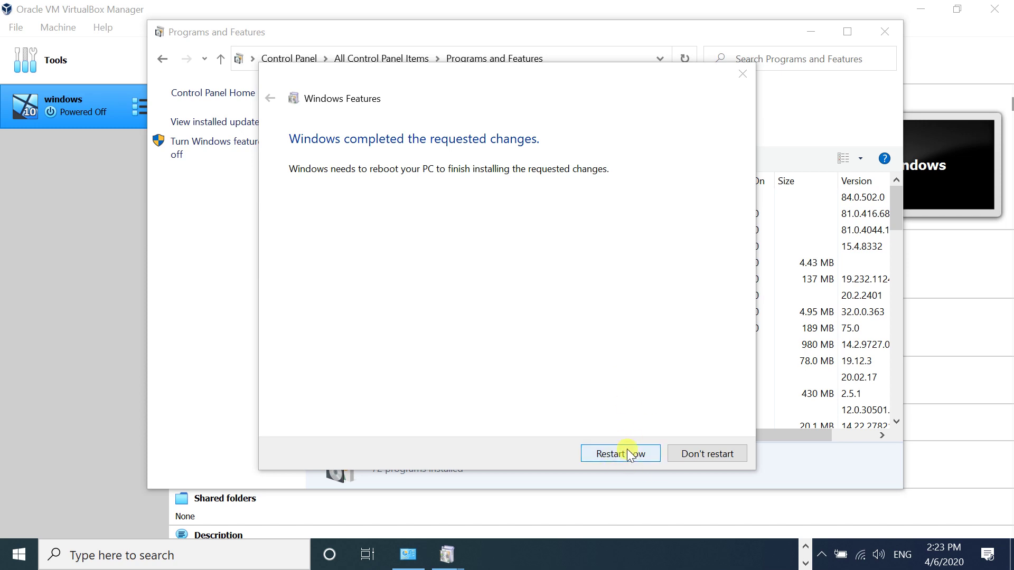
left_click(884, 31)
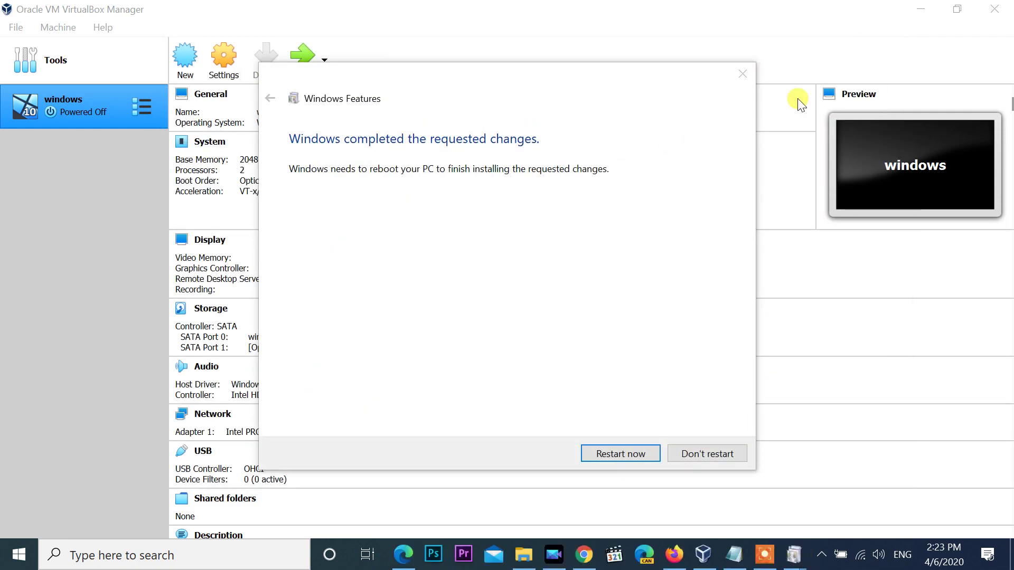
- Restart the PC to finish the feature change, then retry the windows VM and acknowledge its error
left_click(994, 9)
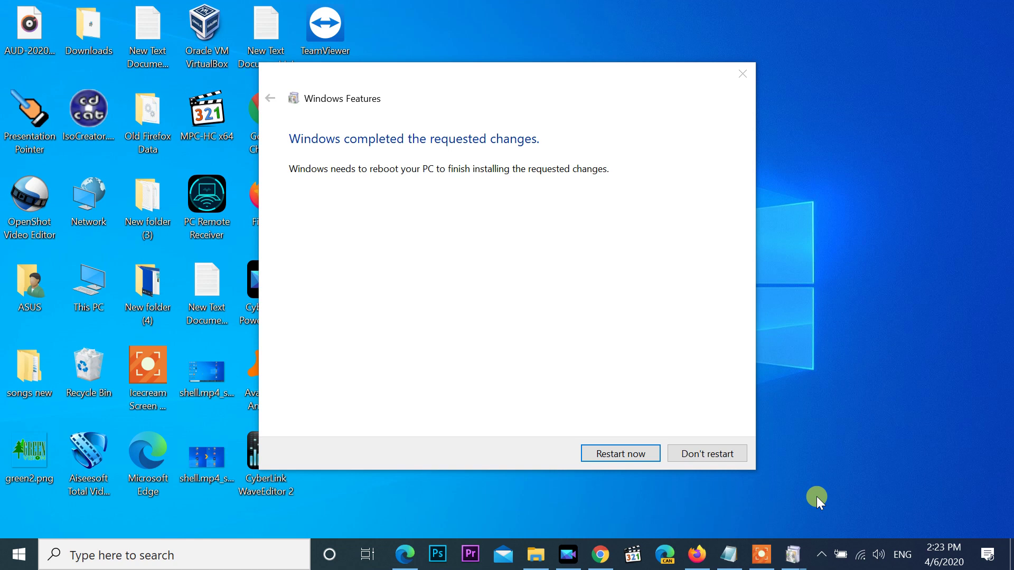
left_click(619, 452)
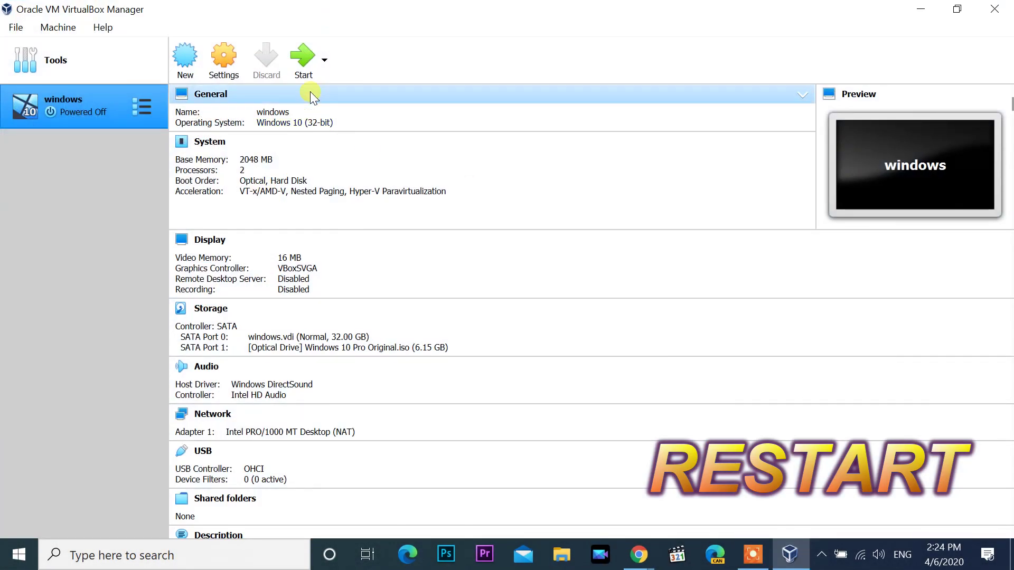
left_click(301, 56)
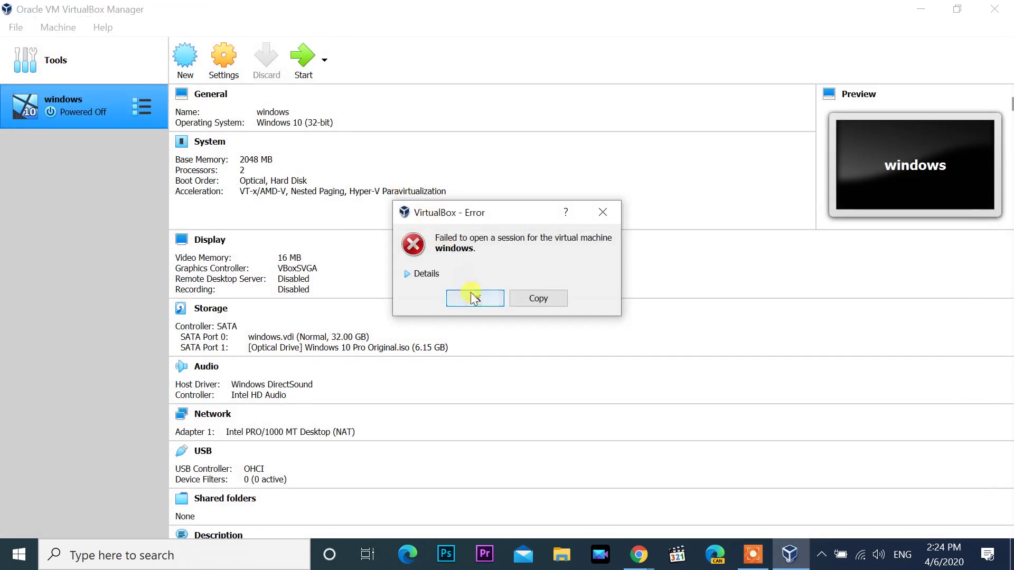
left_click(470, 296)
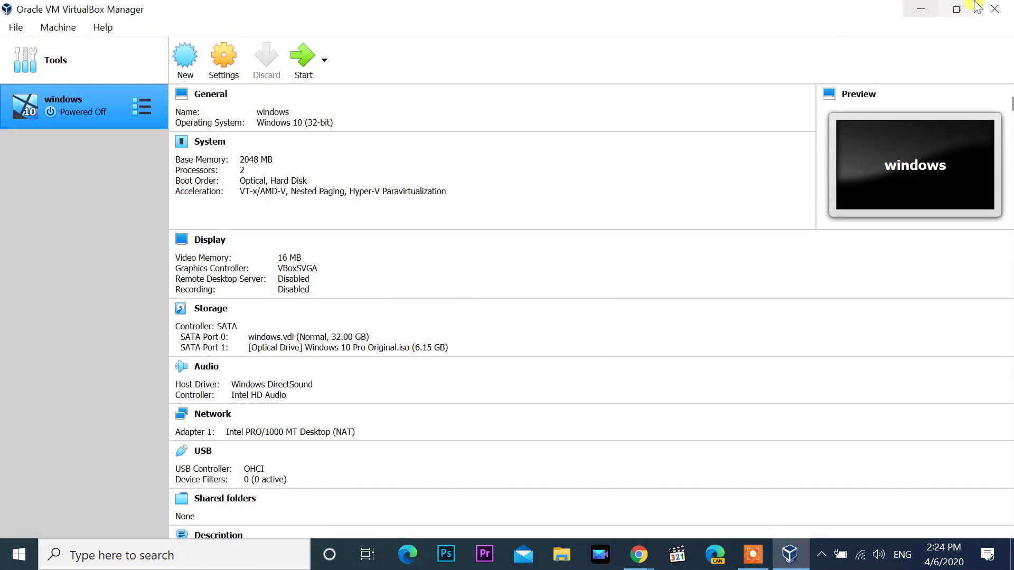
- Close VirtualBox Manager and launch Command Prompt as administrator by searching 'cmd'
left_click(995, 8)
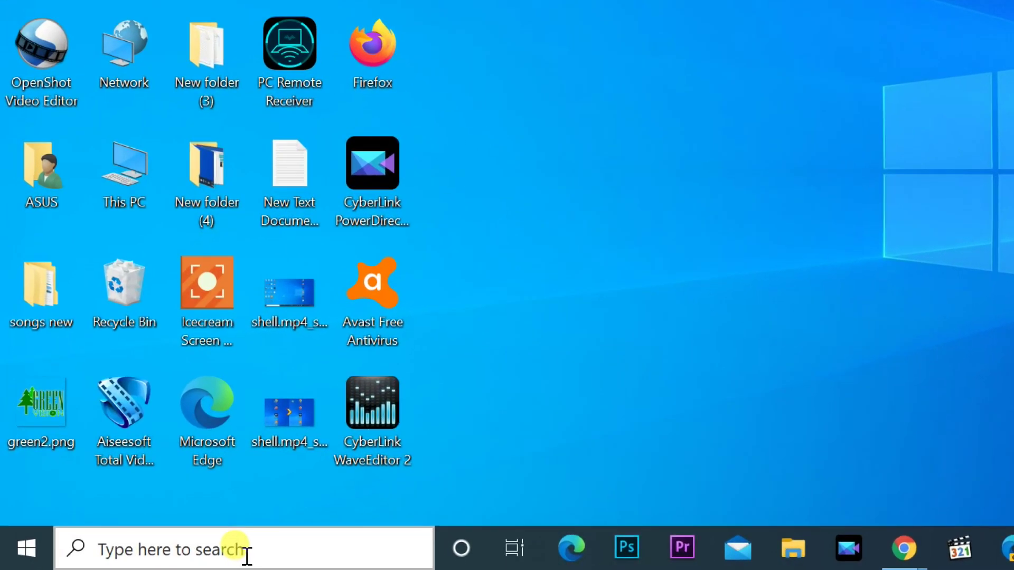
left_click(249, 549)
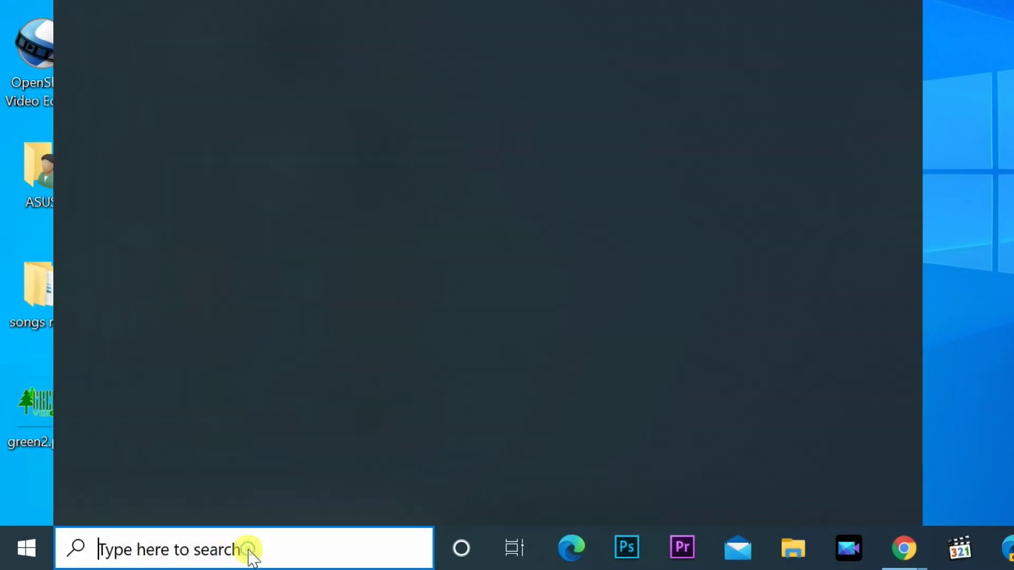
type("cmd")
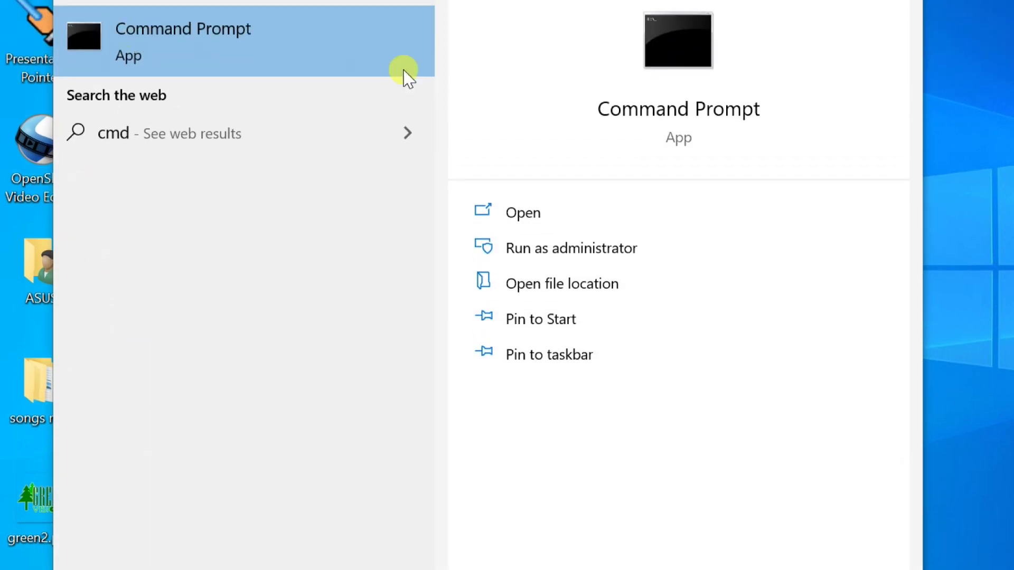
left_click(563, 251)
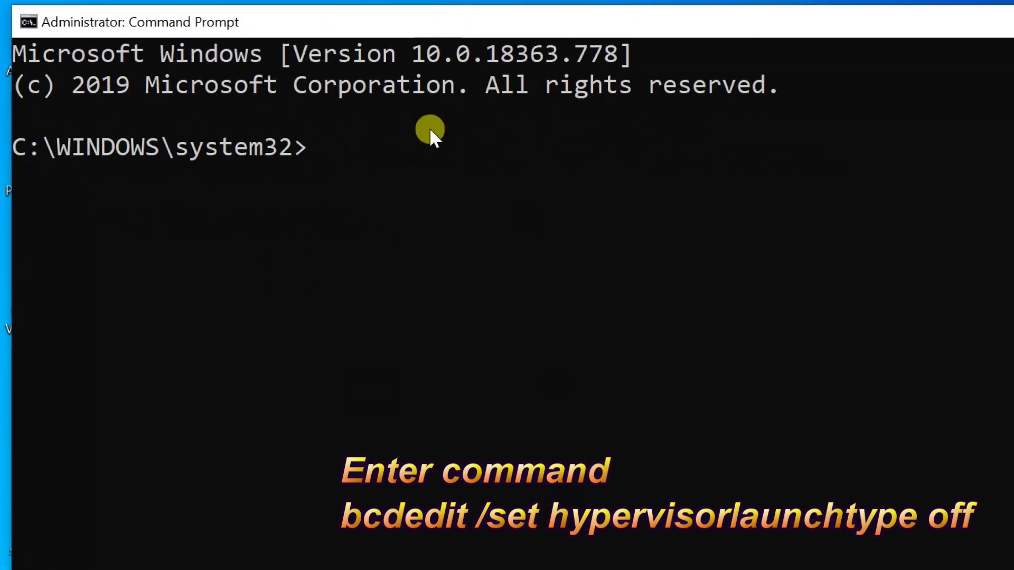
- Run 'bcdedit /set hypervisorlaunchtype off' and close the Command Prompt window
type("bcdedit /")
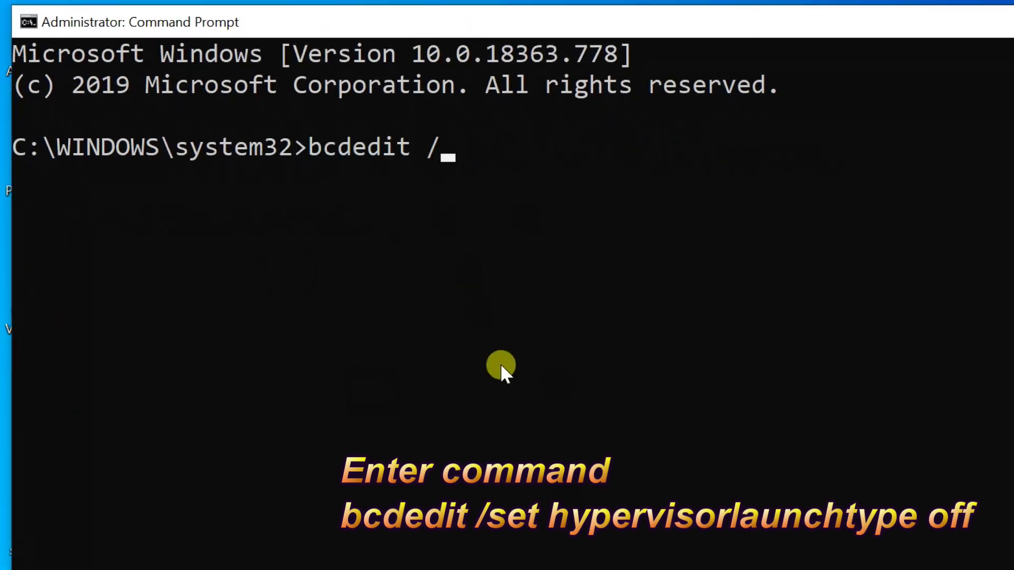
type("set hypervisor")
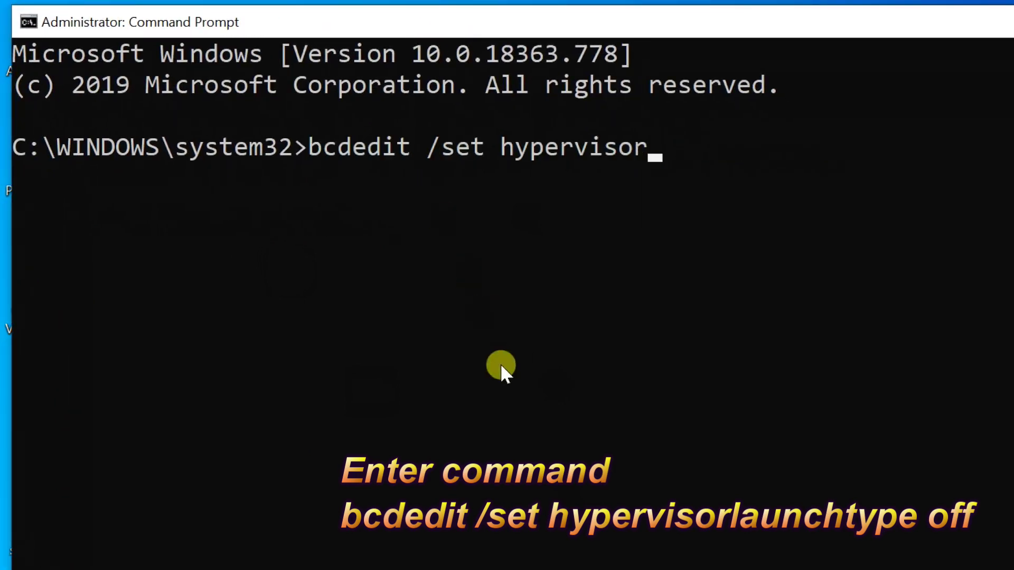
type("launchtype off")
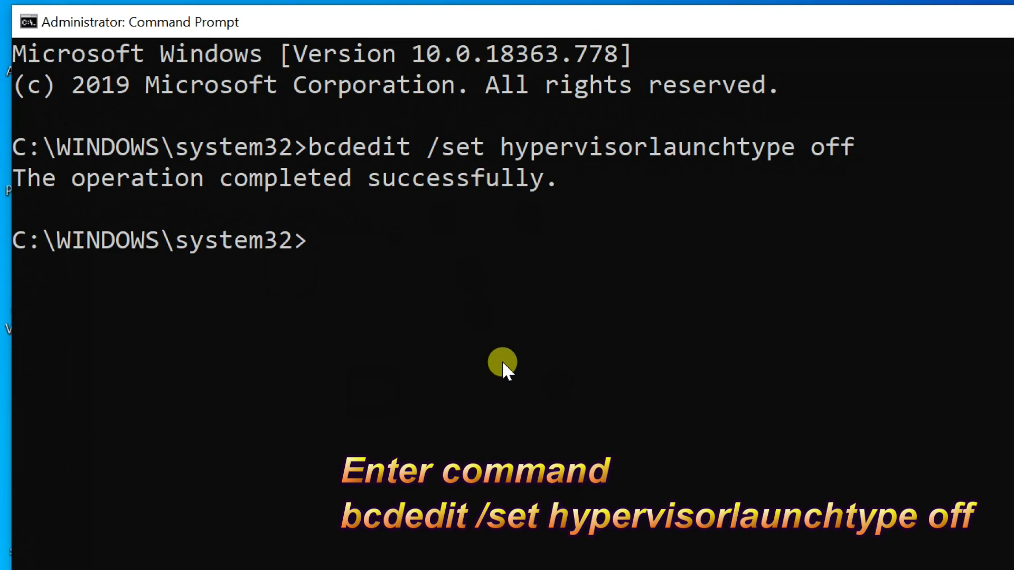
left_click(992, 15)
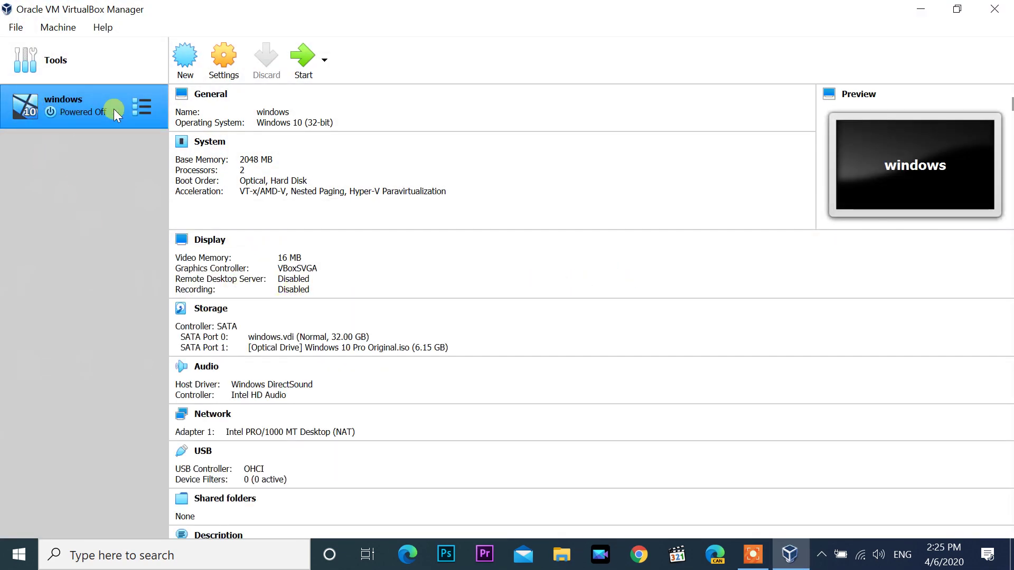
- Start the windows VM after the restart so it reaches Windows Boot Manager's Windows 10 Setup choices
left_click(308, 60)
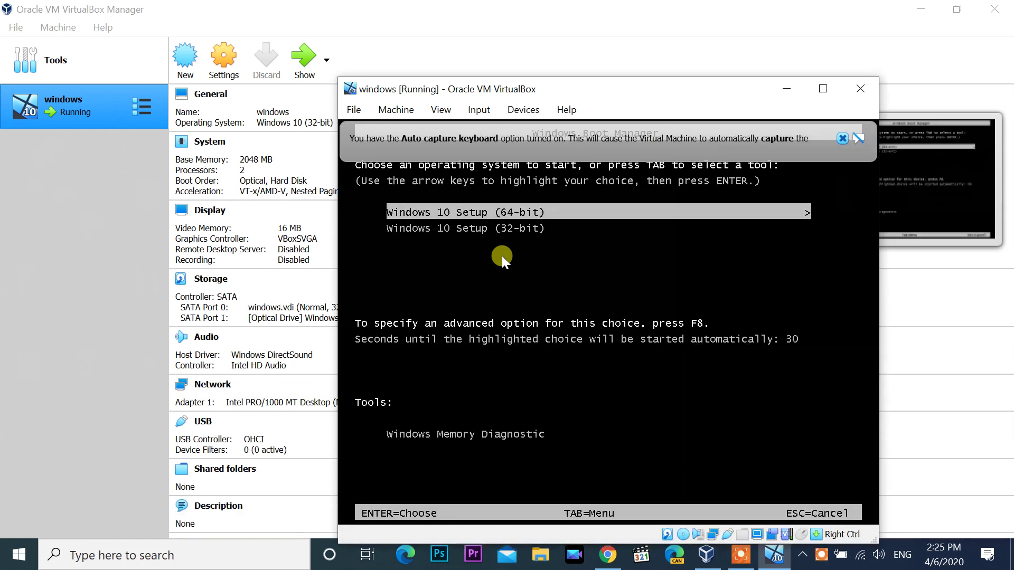
left_click_drag(620, 90, 485, 65)
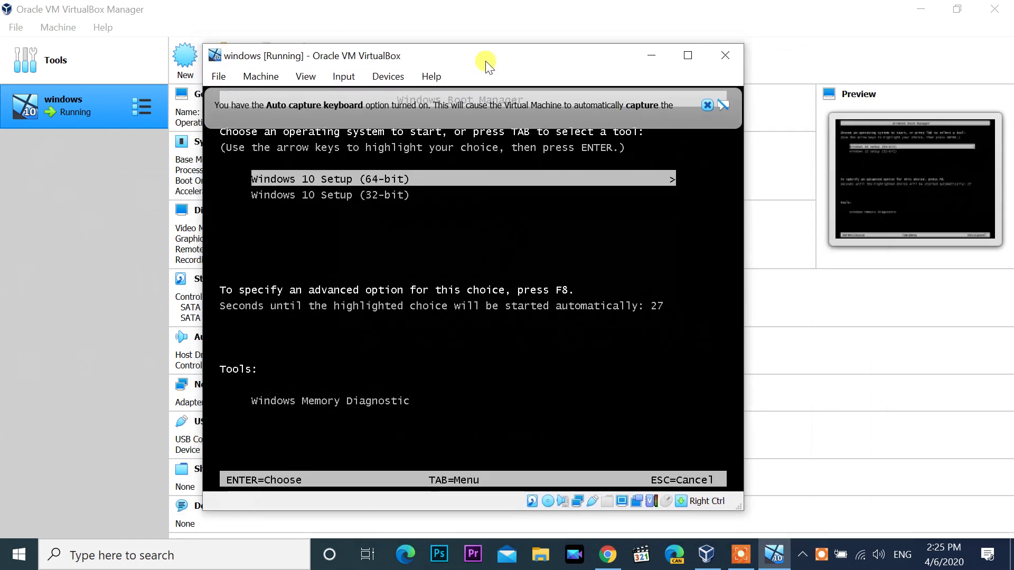